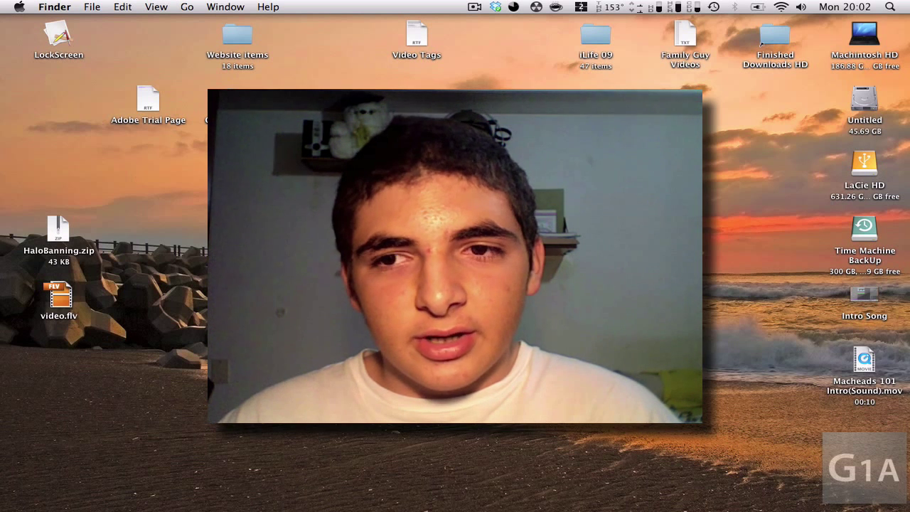
click(859, 103)
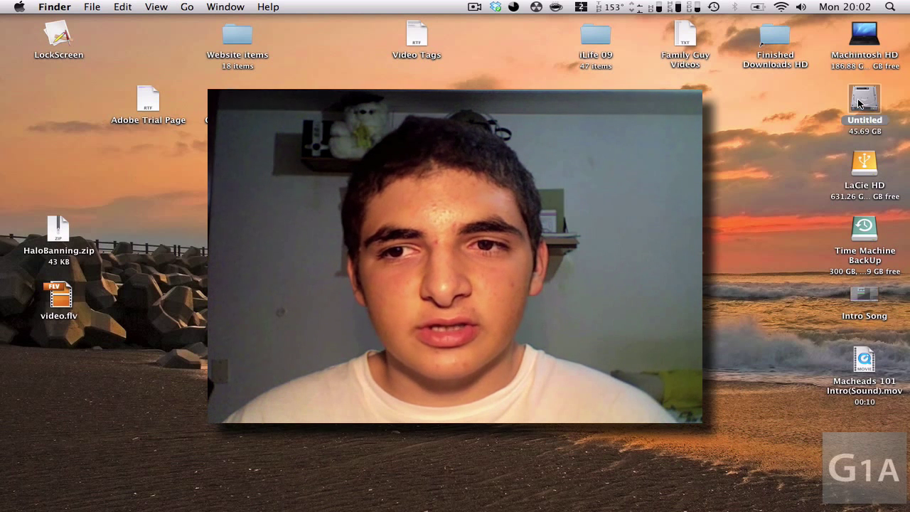
click(770, 153)
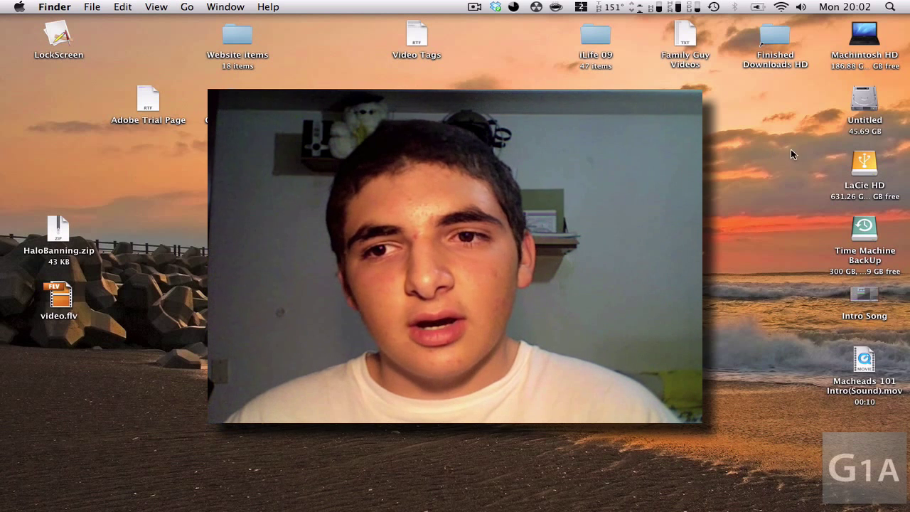
click(866, 93)
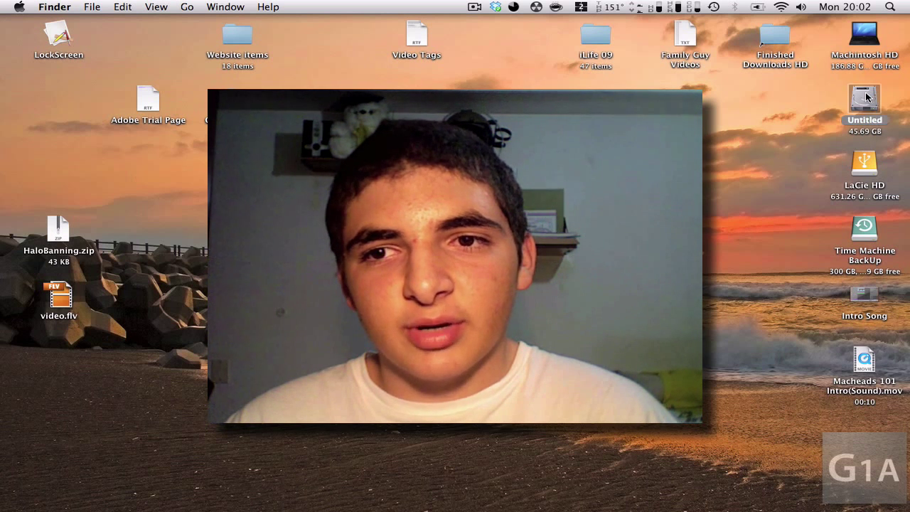
click(704, 187)
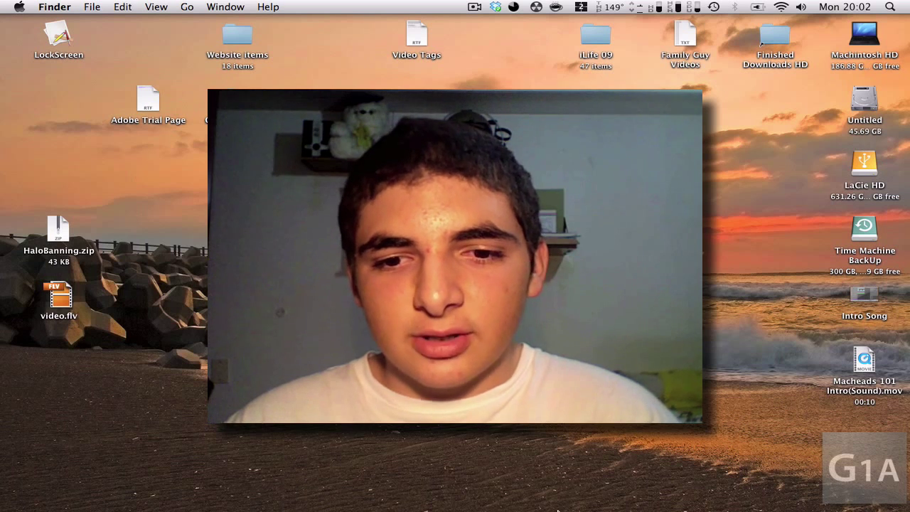
- Open VMware Fusion and select the Boot Camp partition in the Virtual Machine Library
mouse_move(548, 504)
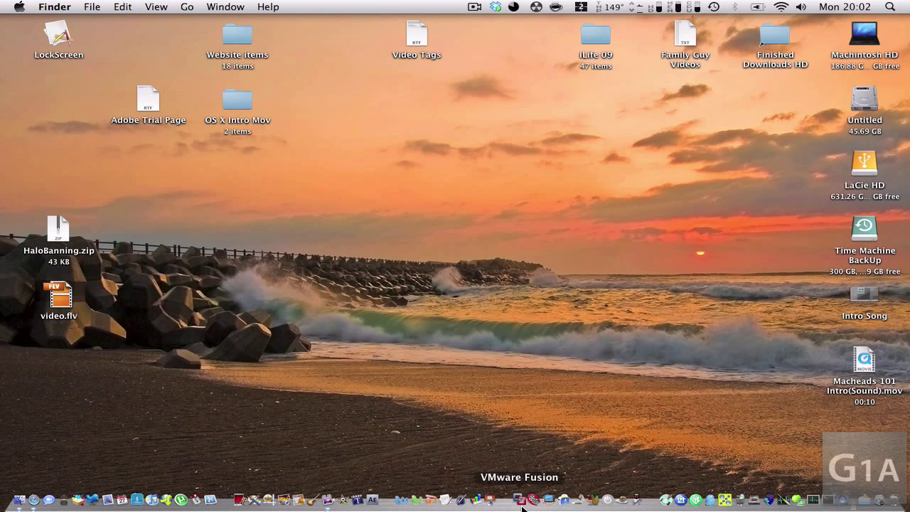
click(521, 502)
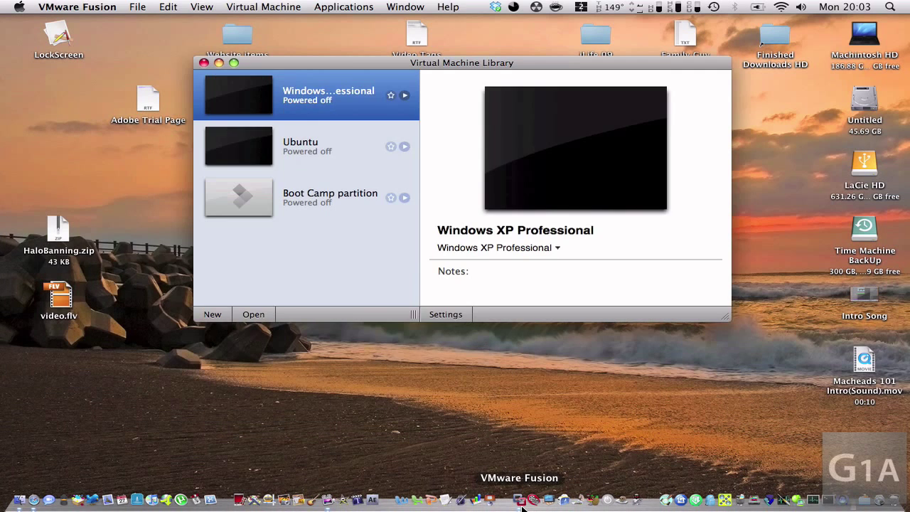
click(328, 203)
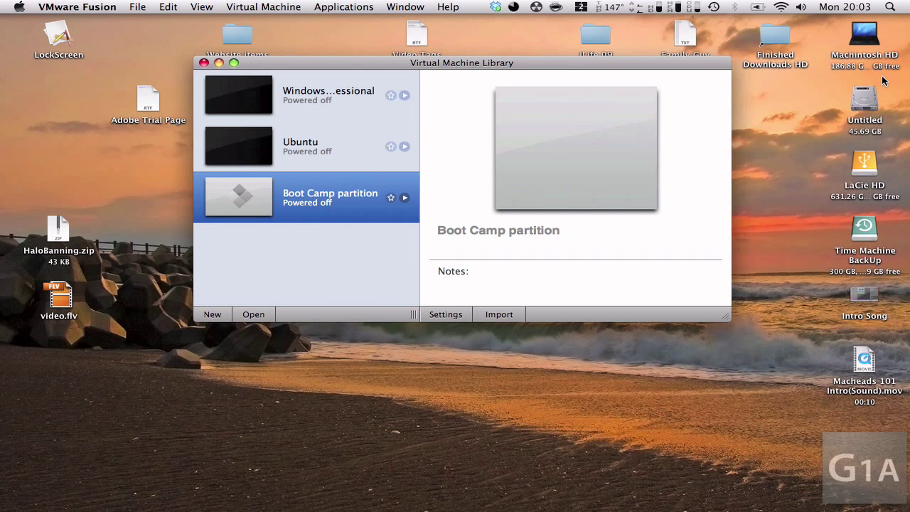
click(866, 100)
click(617, 63)
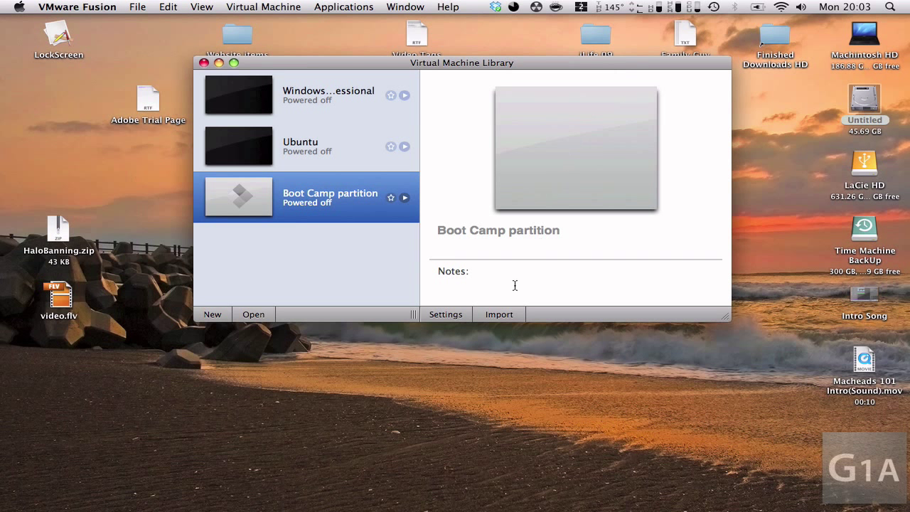
- Start importing the Boot Camp partition and authorize it with the account password
click(513, 313)
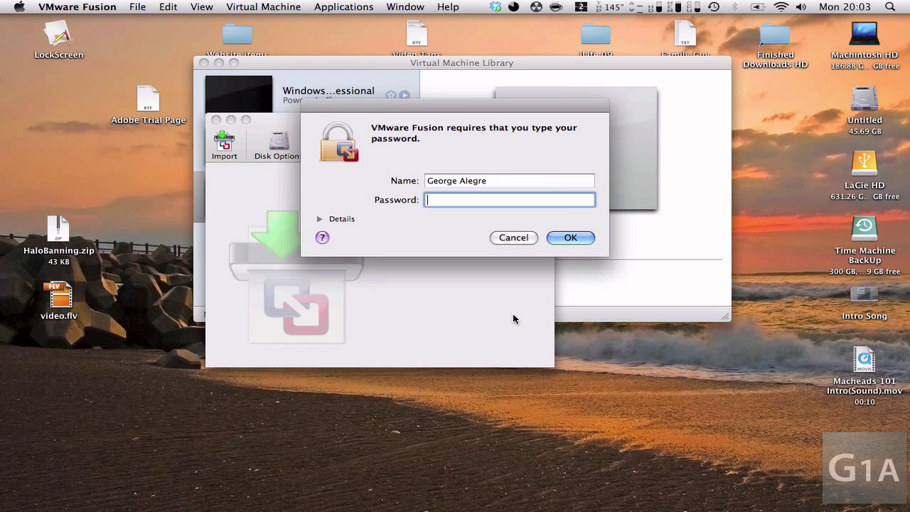
text(••••••••••)
key(Return)
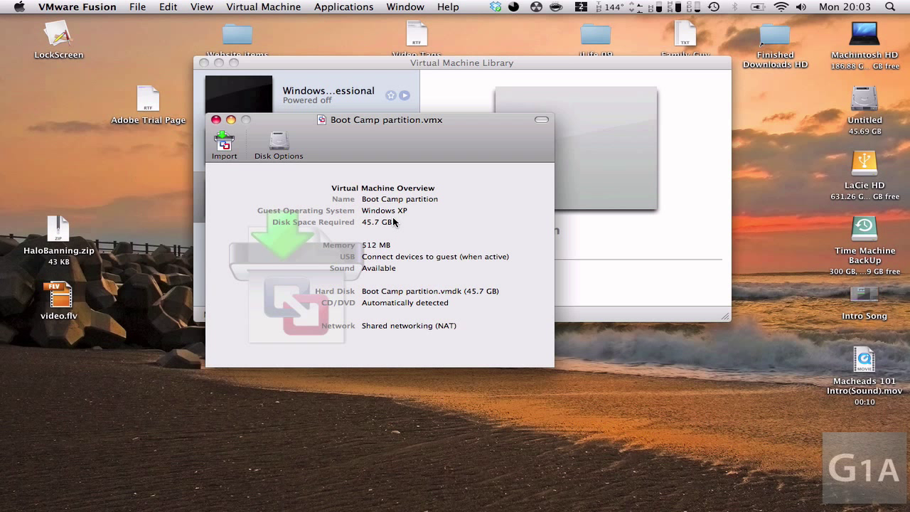
- Turn off splitting the disk into 2 GB files in the import's disk options
click(277, 145)
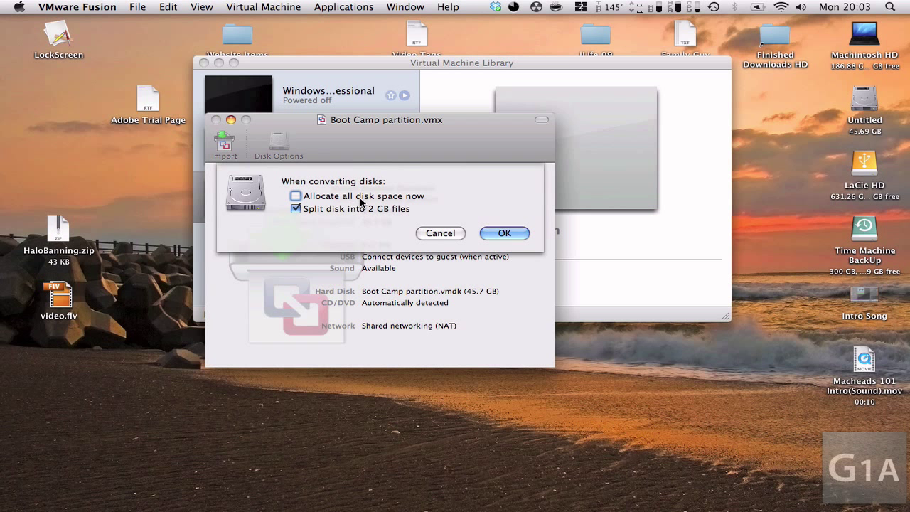
click(395, 209)
click(491, 234)
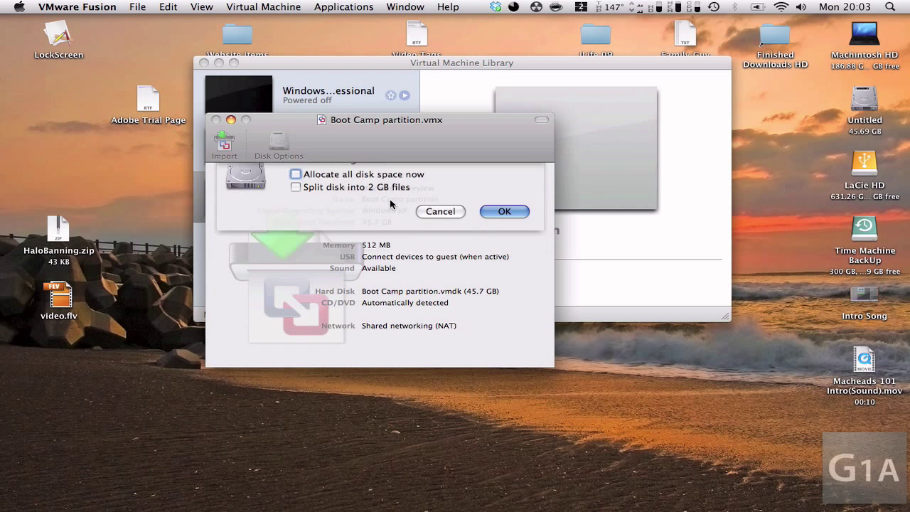
- Import the Boot Camp partition as a virtual machine named "Windows Vista (BootCamp)" in the Virtual Machines folder
click(225, 144)
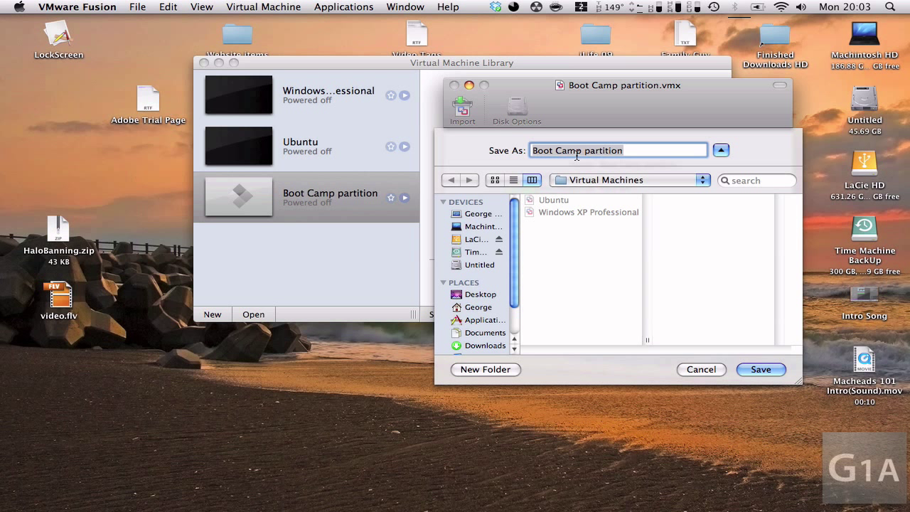
text(Windows Vi)
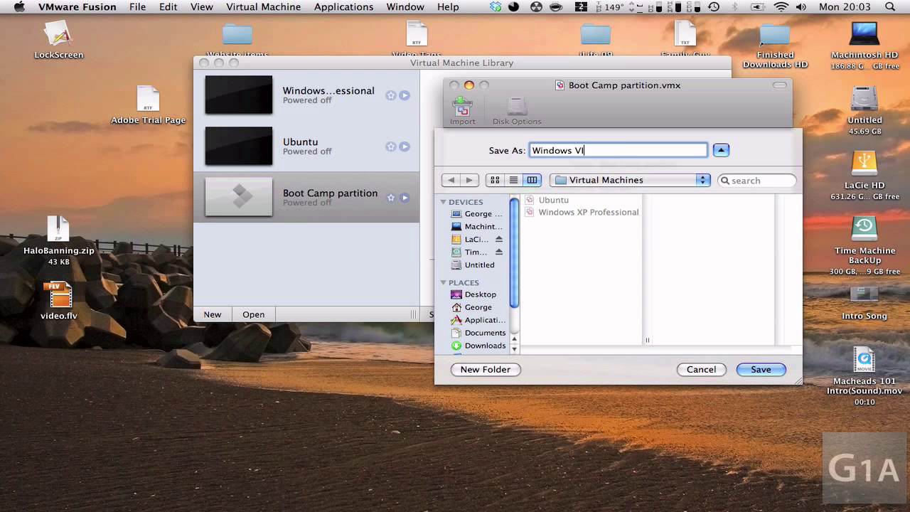
text(sta (Bootc)
key(BackSpace)
text(Camp))
click(757, 366)
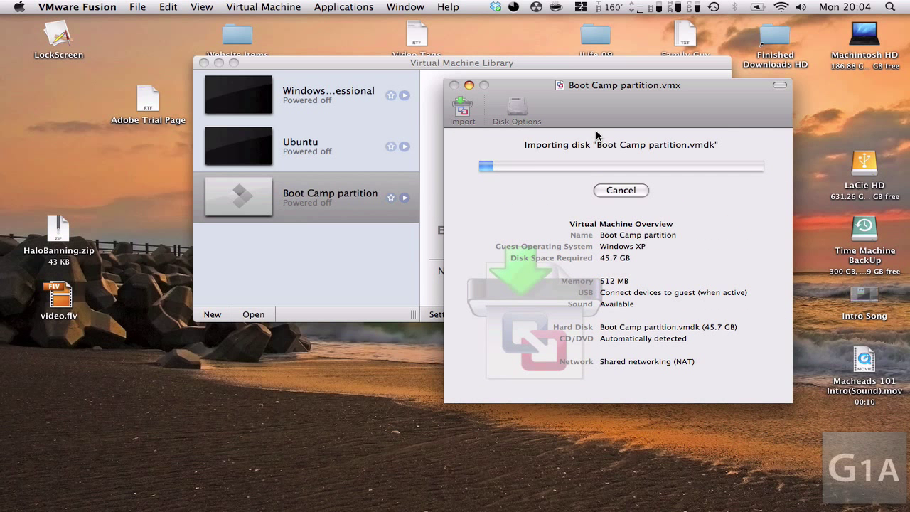
- Move the import window and choose to customize the newly imported virtual machine
drag(808, 82, 896, 145)
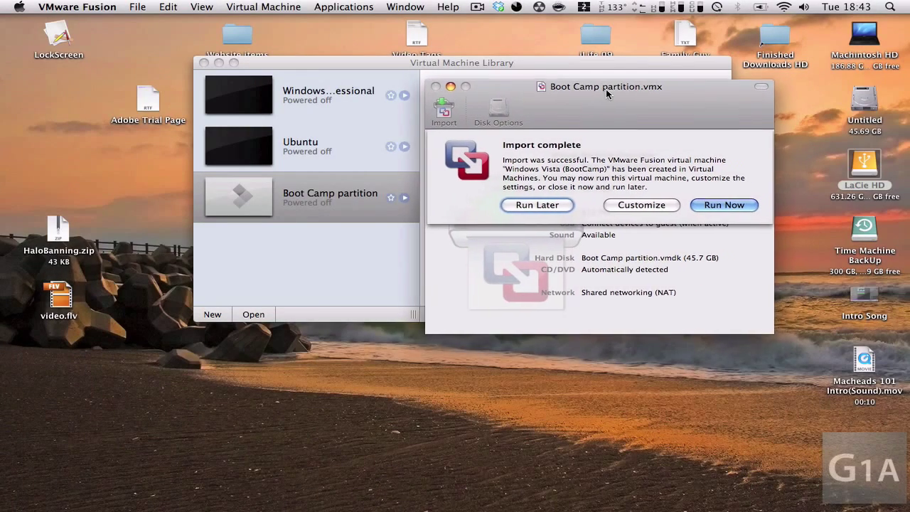
drag(610, 91, 594, 93)
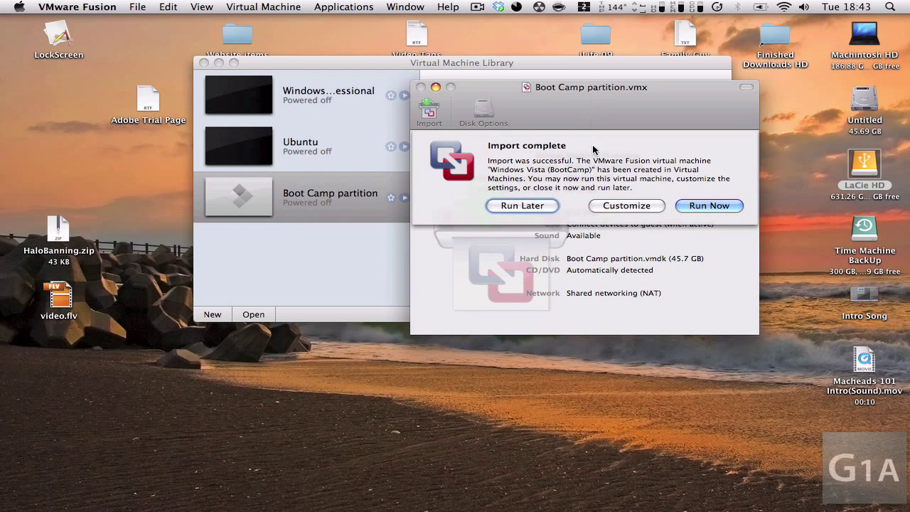
drag(559, 91, 436, 103)
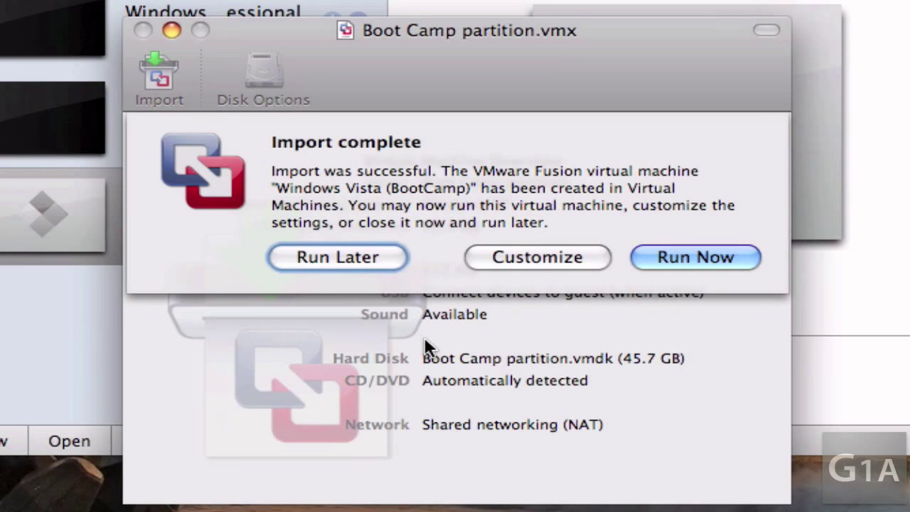
click(544, 259)
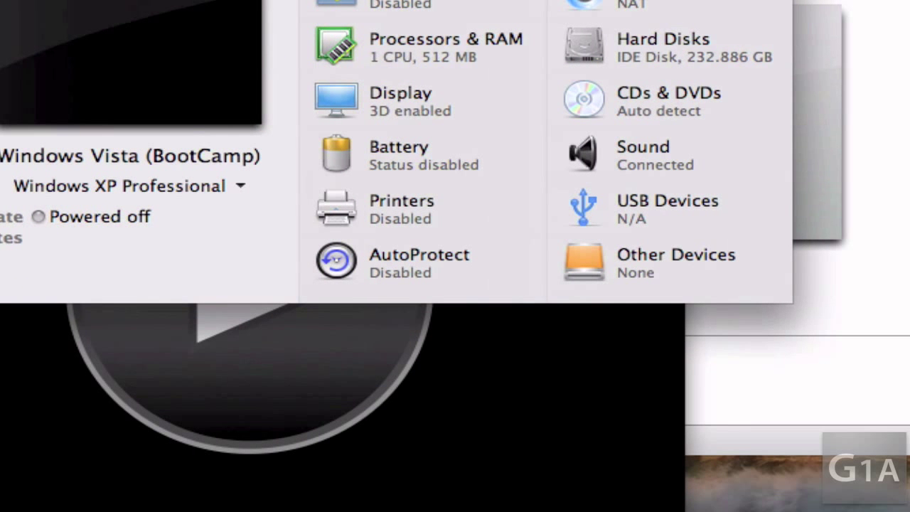
- Enable folder sharing for the virtual machine and add the Mac home folder as an active shared folder
click(250, 246)
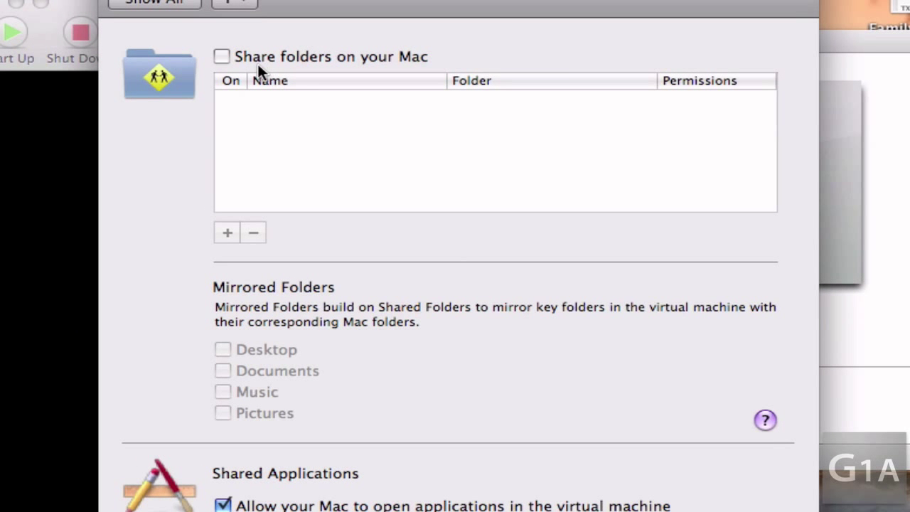
click(257, 63)
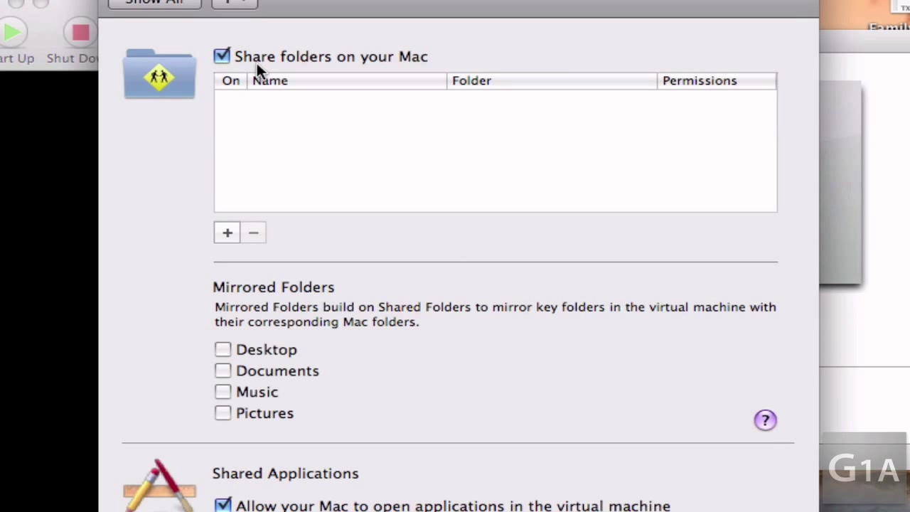
click(224, 232)
click(231, 252)
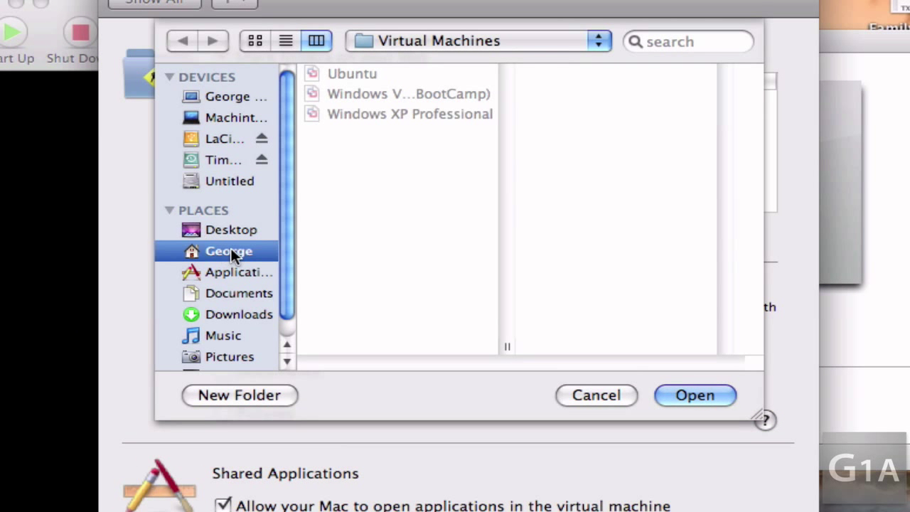
click(711, 404)
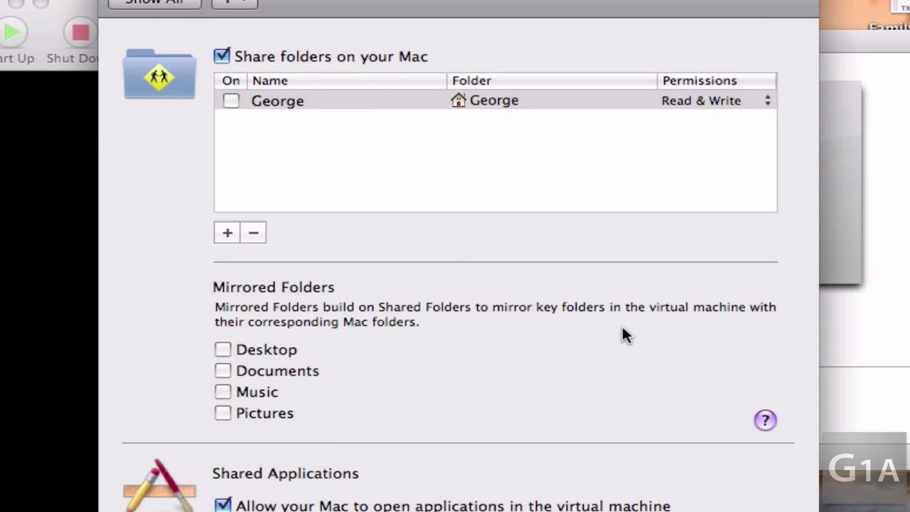
click(230, 101)
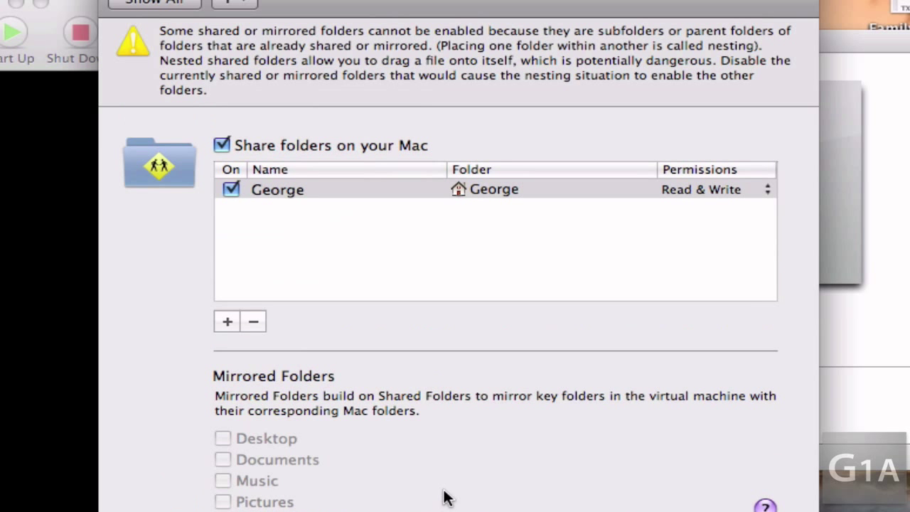
- Set the virtual machine's RAM to 1004 MB and disable 3D graphics acceleration
click(171, 5)
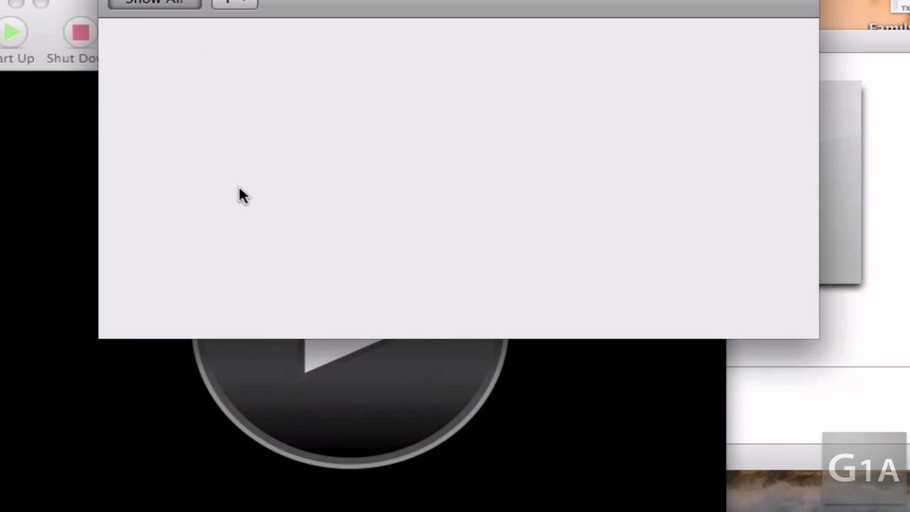
click(494, 111)
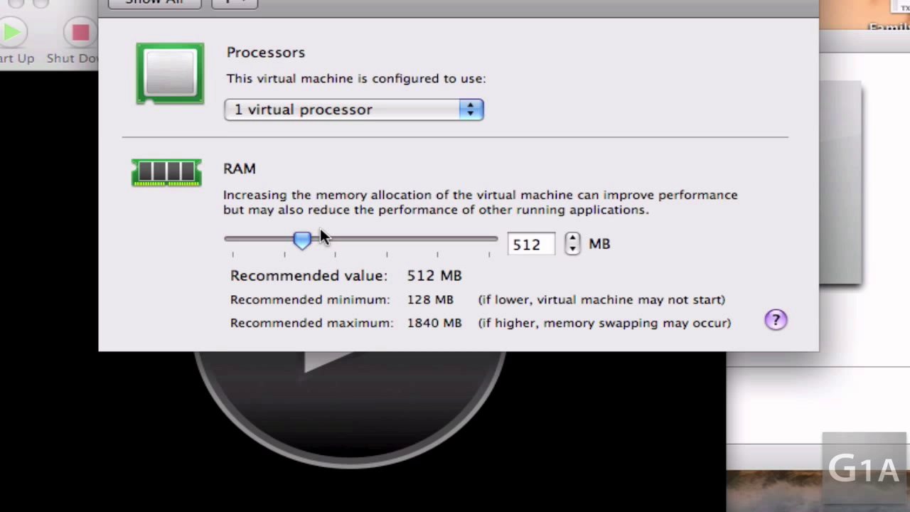
drag(310, 241, 374, 247)
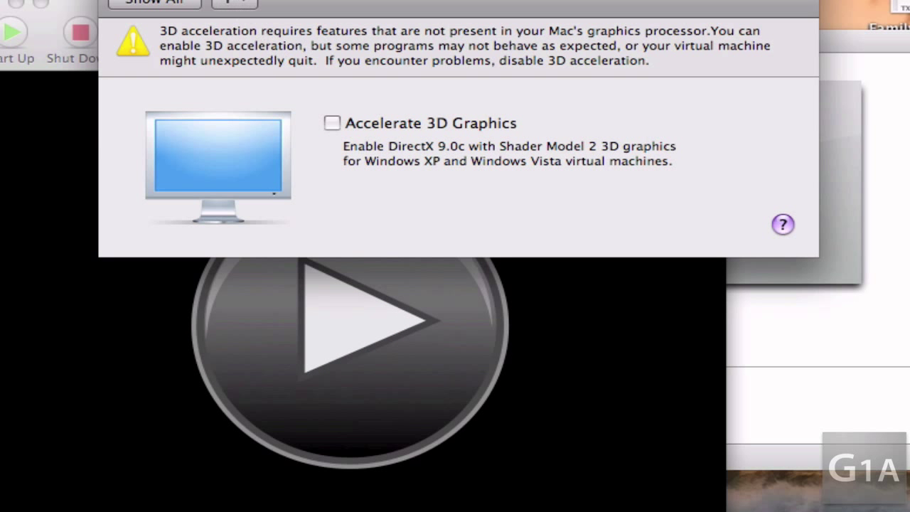
click(154, 3)
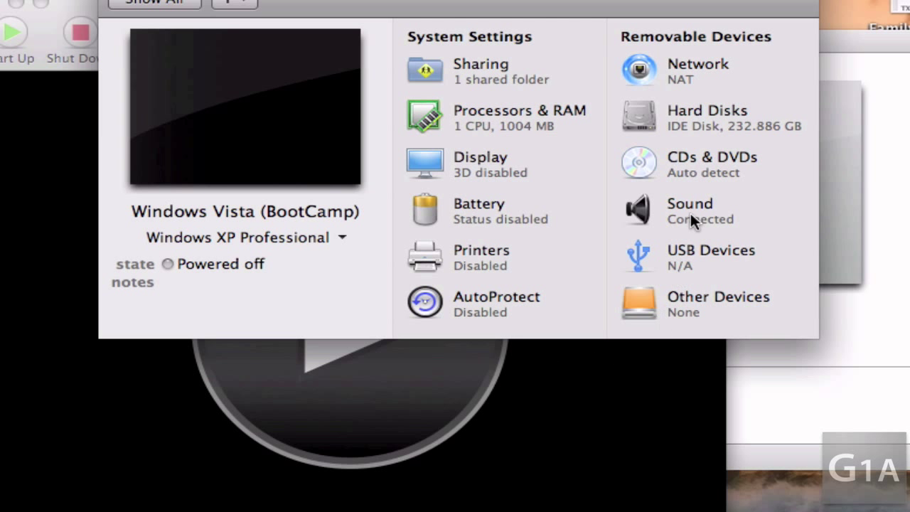
- Try to set the virtual hard disk's size to 50 GB and discard that size change
click(699, 120)
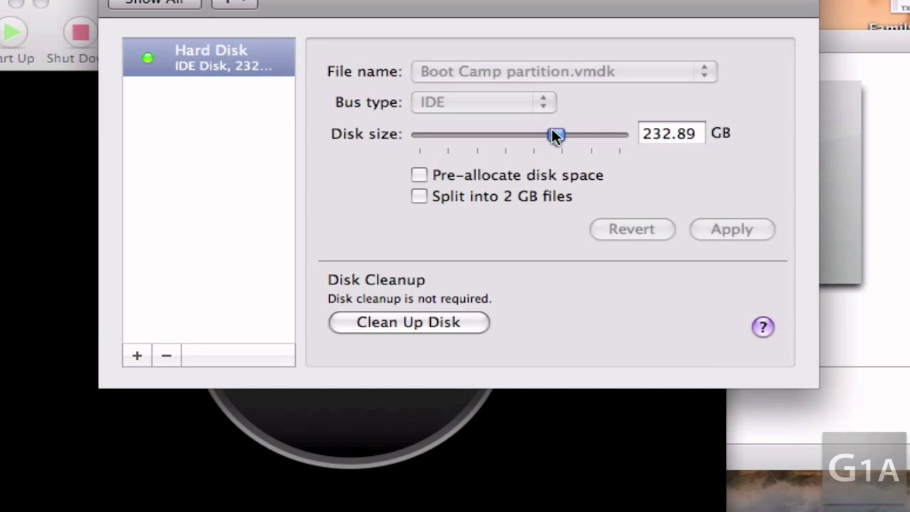
mouse_move(558, 142)
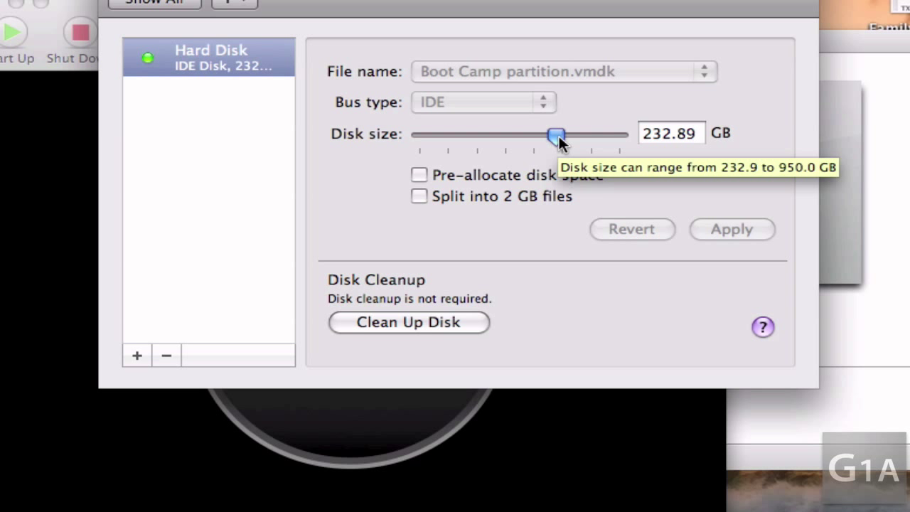
drag(559, 142, 499, 128)
double_click(667, 137)
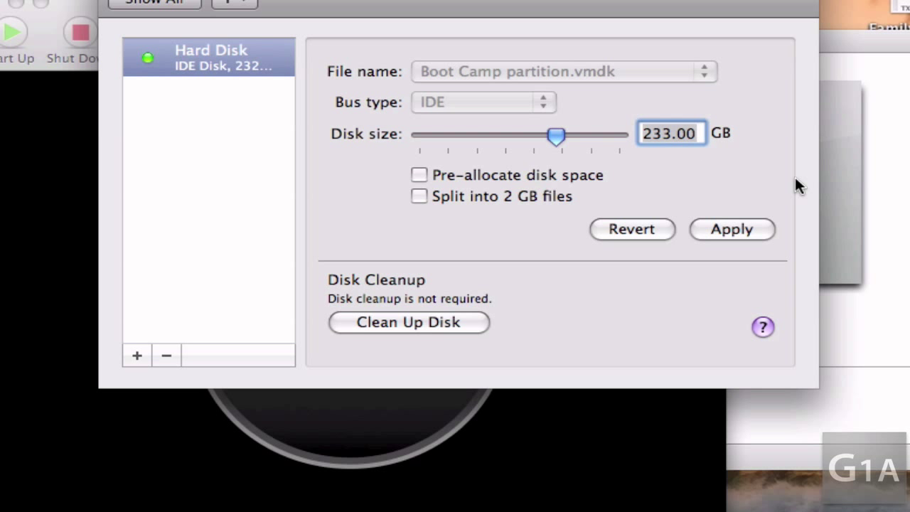
text(50)
key(Return)
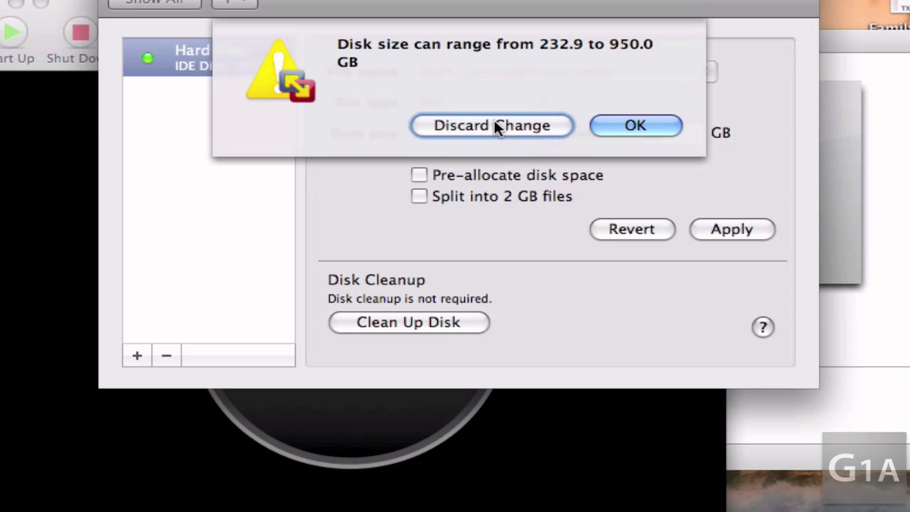
click(651, 128)
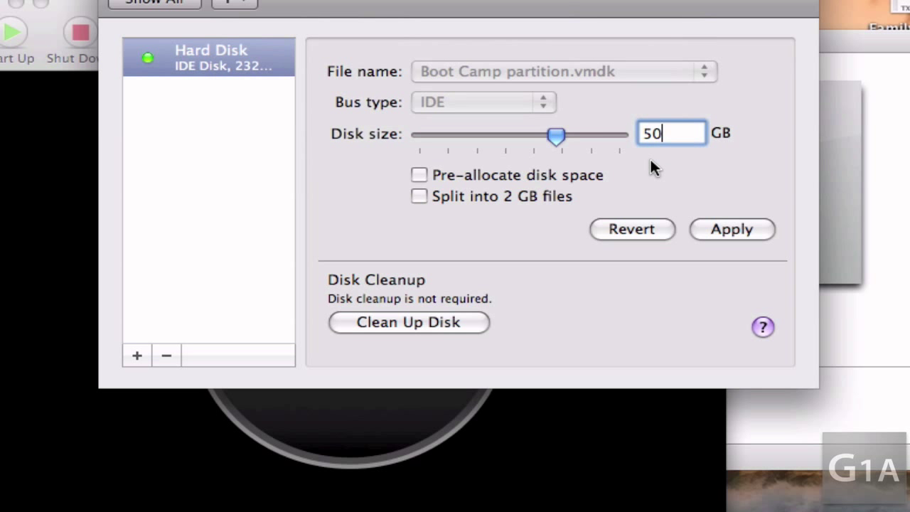
click(155, 4)
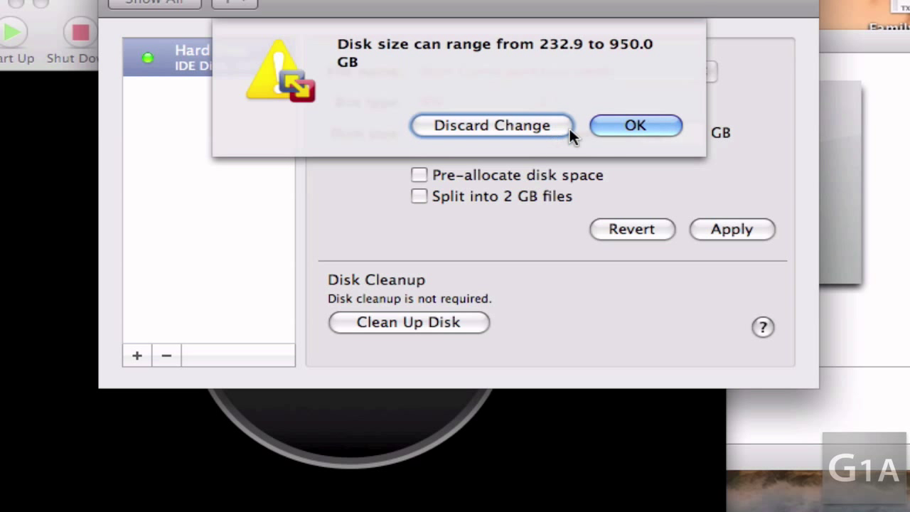
click(631, 126)
click(152, 2)
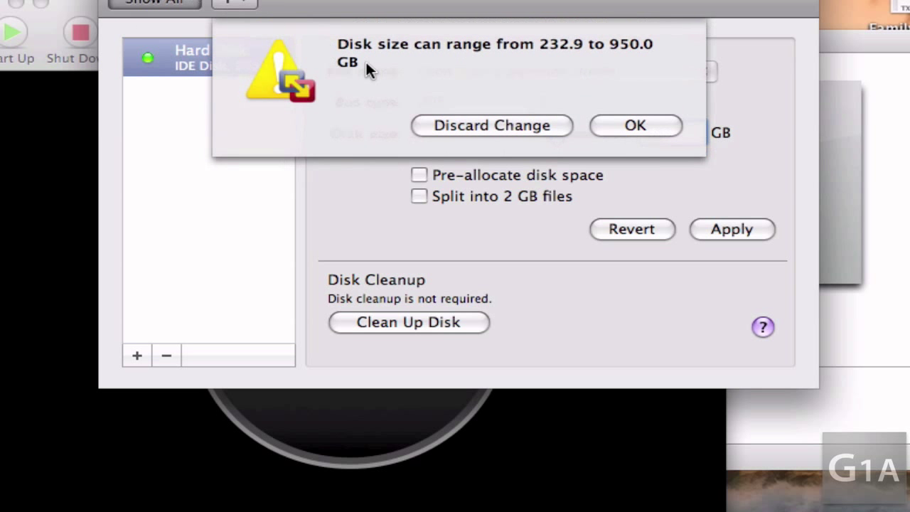
click(464, 132)
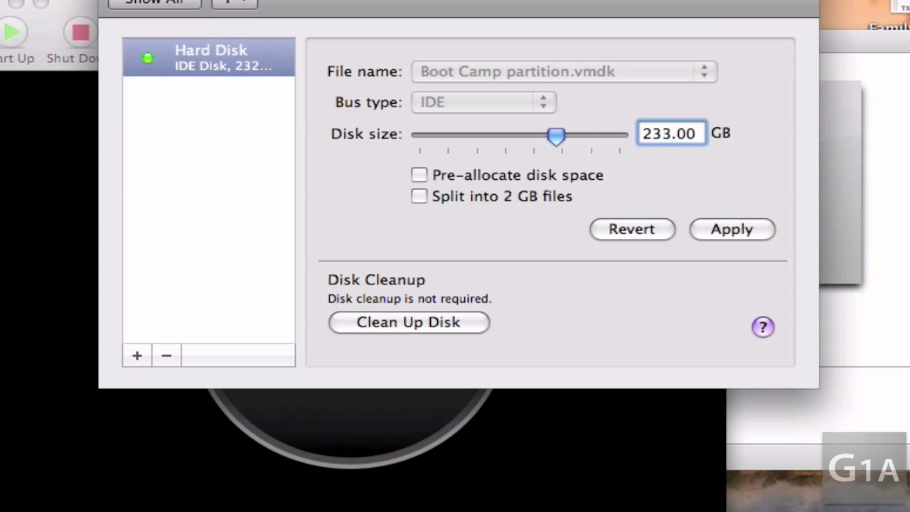
- Close the settings and start up the Windows Vista (BootCamp) virtual machine, giving its desktop the input focus
key(super+w)
click(403, 123)
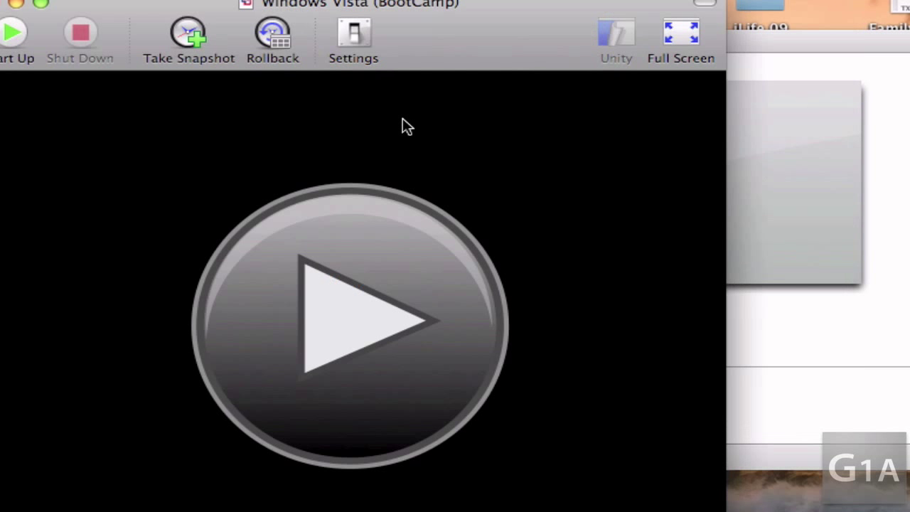
drag(480, 26, 534, 0)
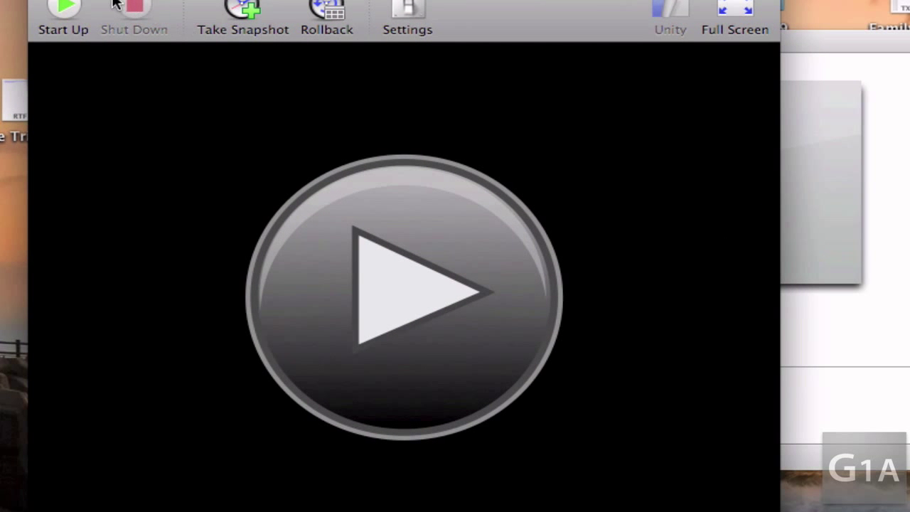
key(super+e)
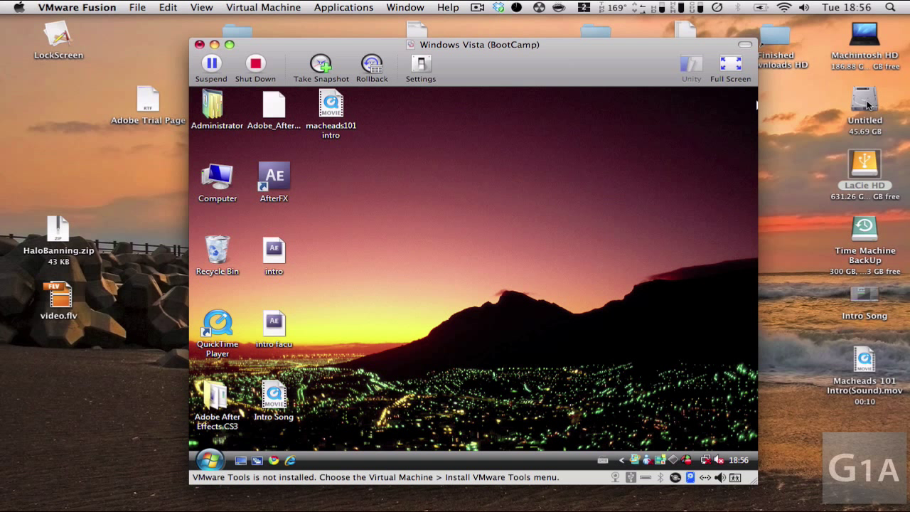
click(497, 133)
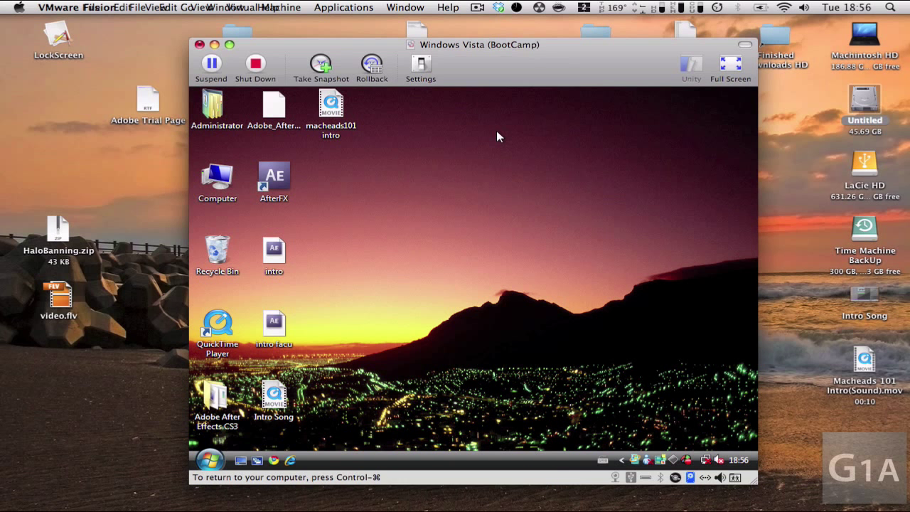